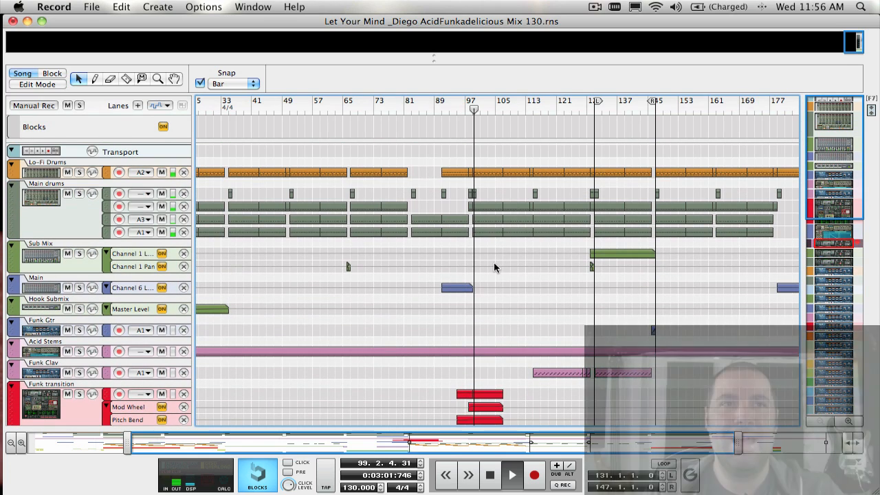
# Look through the song's rack, from the synths, drum machines and loop players to the mixers.
pyautogui.press('F6')
pyautogui.scroll(-15, 415, 260)
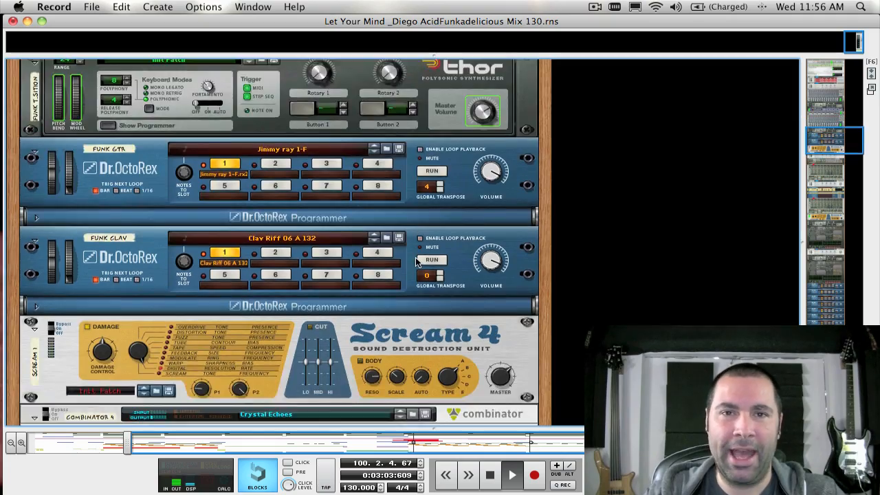
pyautogui.scroll(-15, 415, 260)
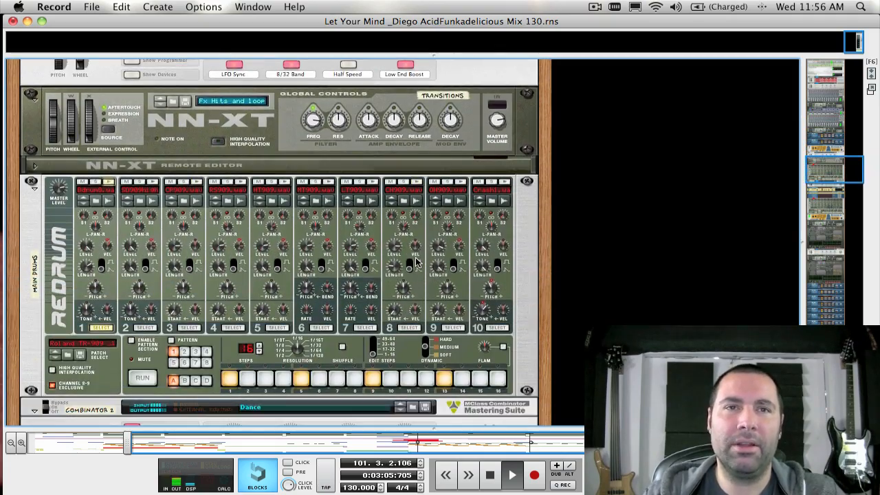
pyautogui.scroll(-20, 416, 261)
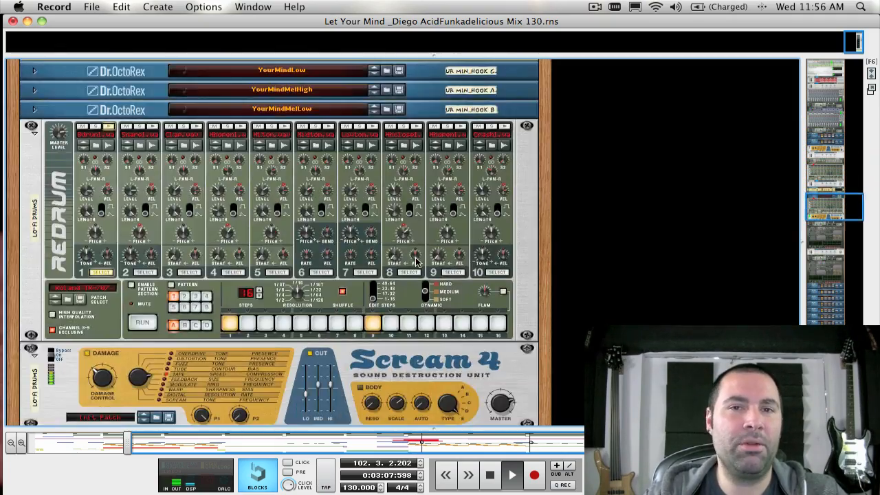
pyautogui.scroll(-12, 415, 261)
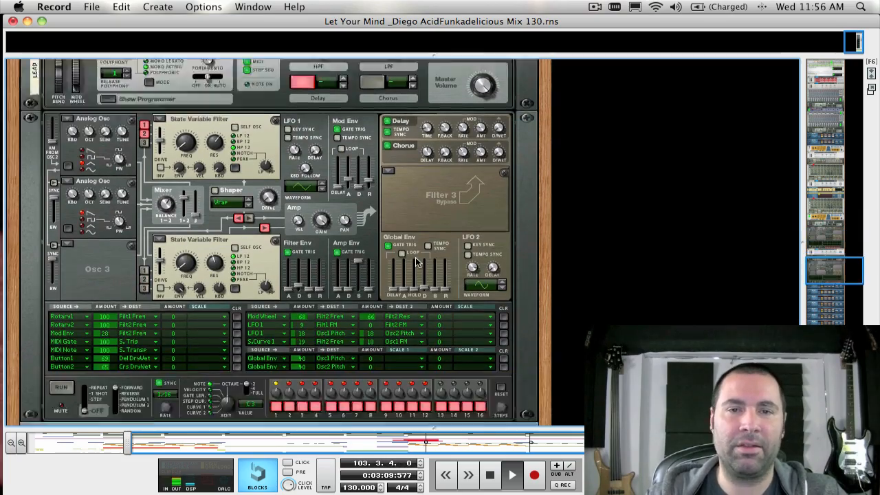
pyautogui.scroll(-15, 415, 259)
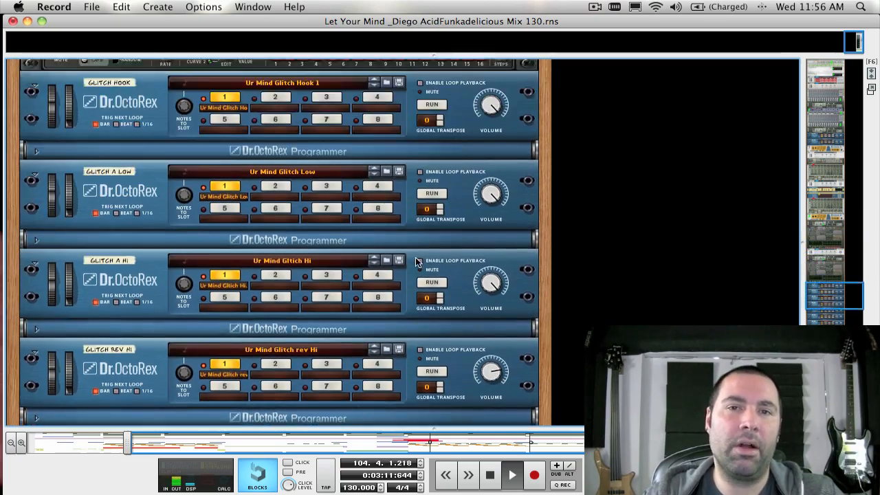
pyautogui.scroll(-12, 416, 261)
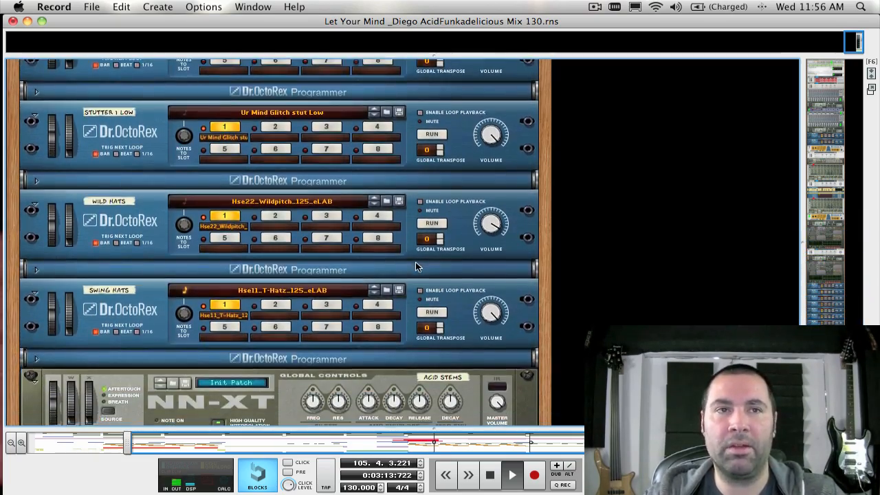
pyautogui.scroll(20, 415, 266)
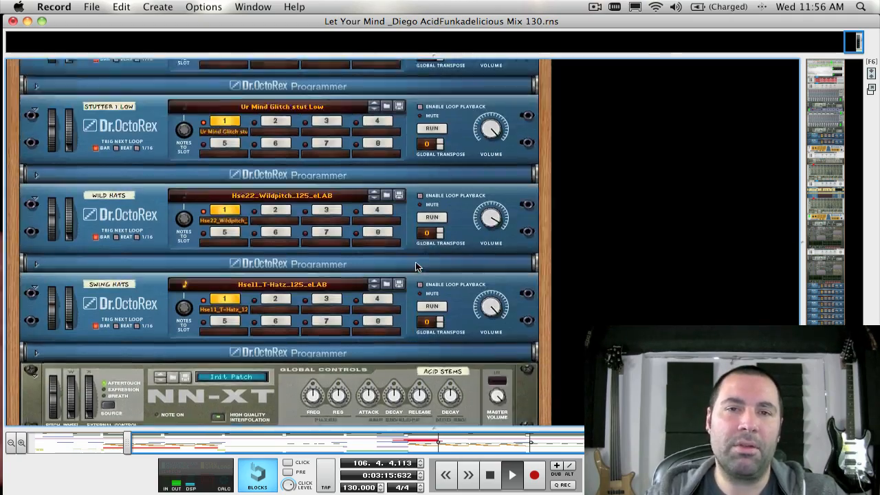
pyautogui.scroll(5, 416, 265)
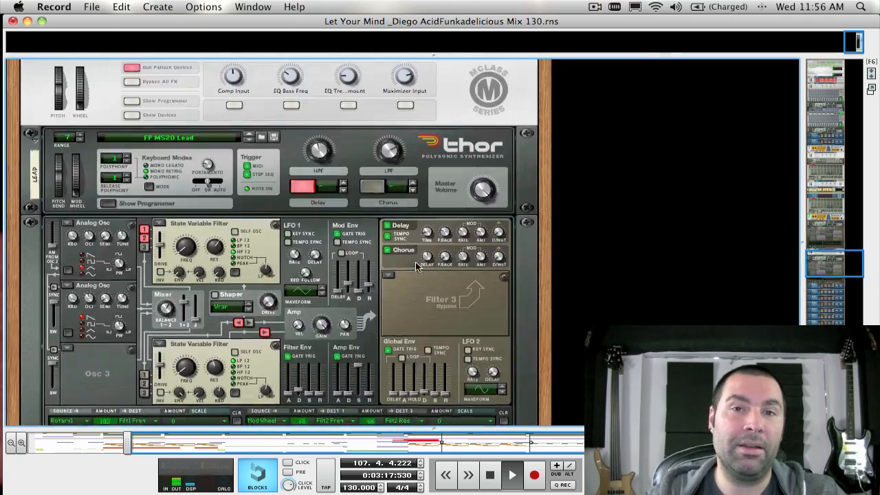
pyautogui.scroll(-3, 418, 248)
pyautogui.scroll(20, 419, 232)
pyautogui.scroll(20, 418, 233)
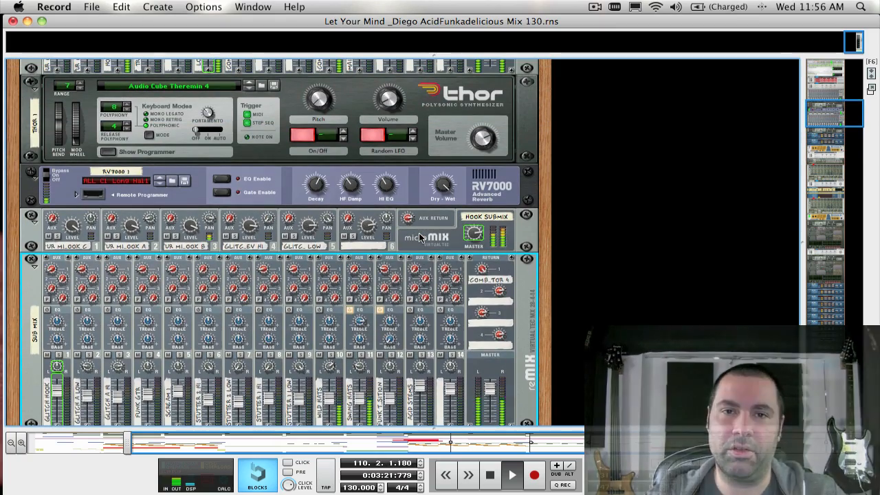
pyautogui.press('F7')
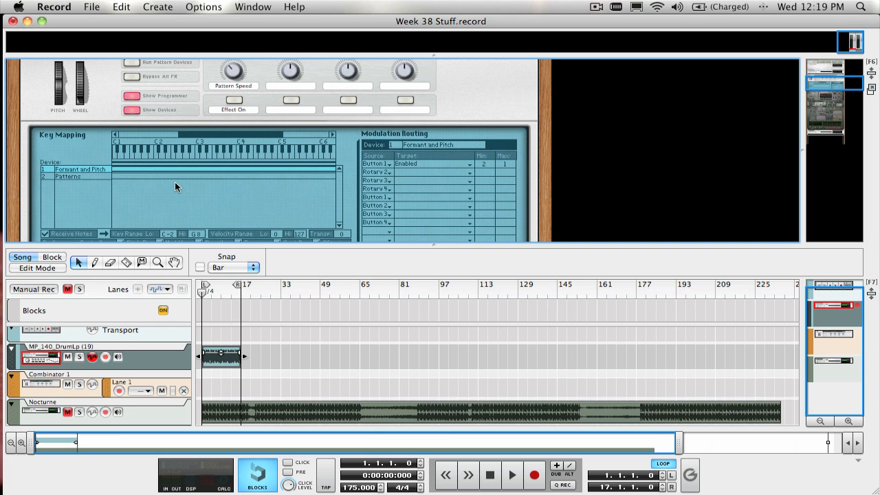
# Play the looped drum track and switch on the Effect On control of the Pushing Formants Combinator.
pyautogui.scroll(5, 277, 179)
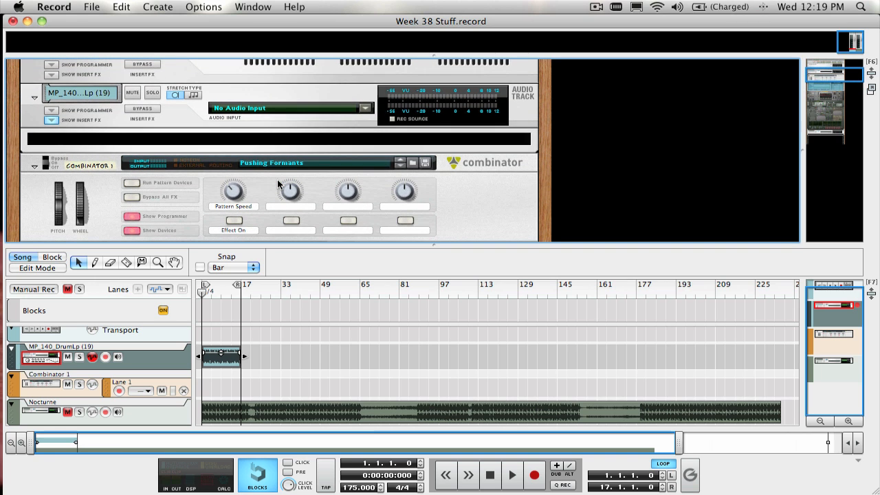
pyautogui.press('F7')
pyautogui.scroll(-10, 277, 184)
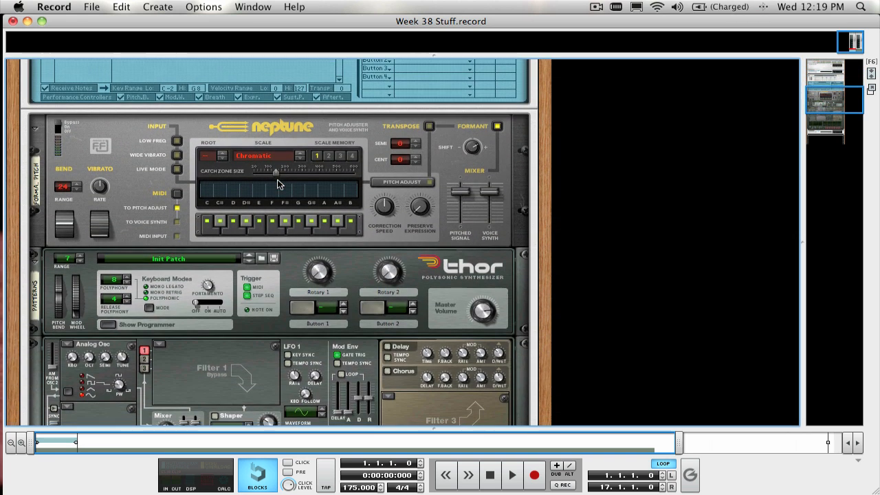
pyautogui.scroll(8, 268, 174)
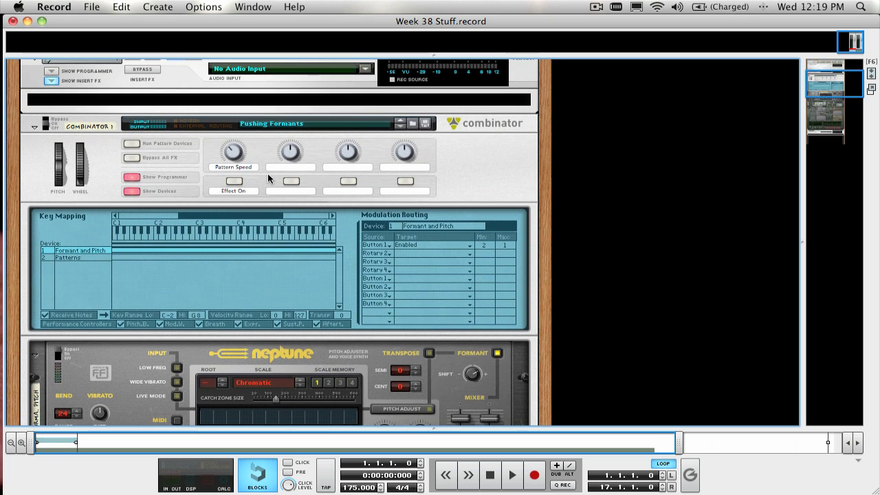
pyautogui.press('F7')
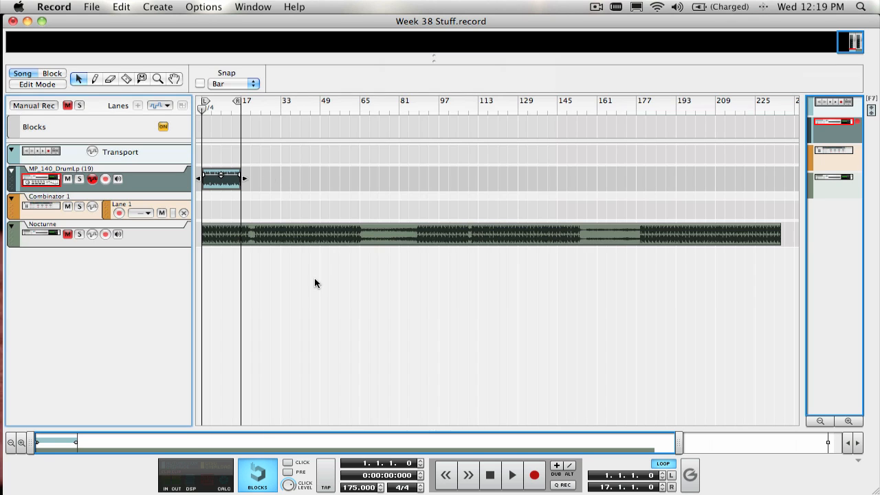
pyautogui.press('space')
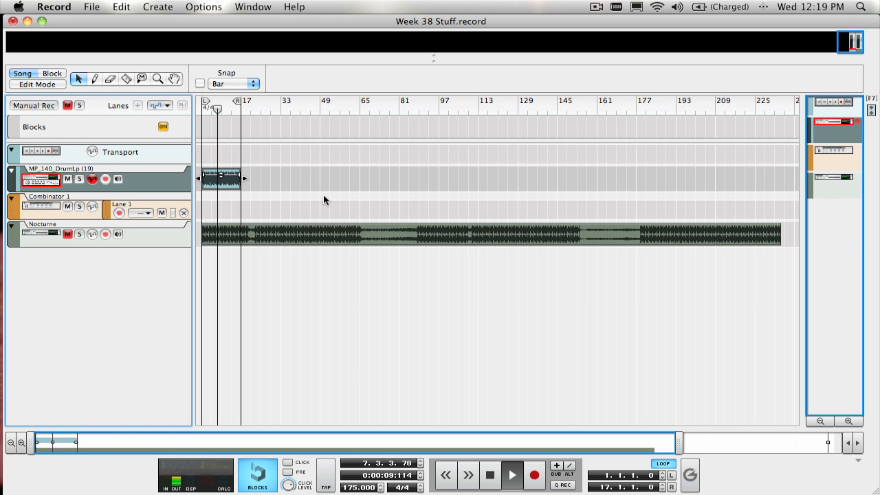
pyautogui.press('F6')
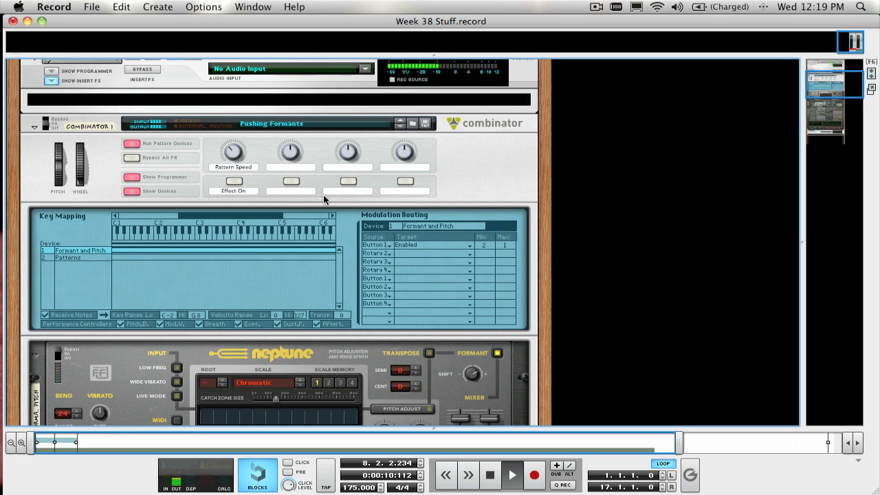
pyautogui.click(235, 182)
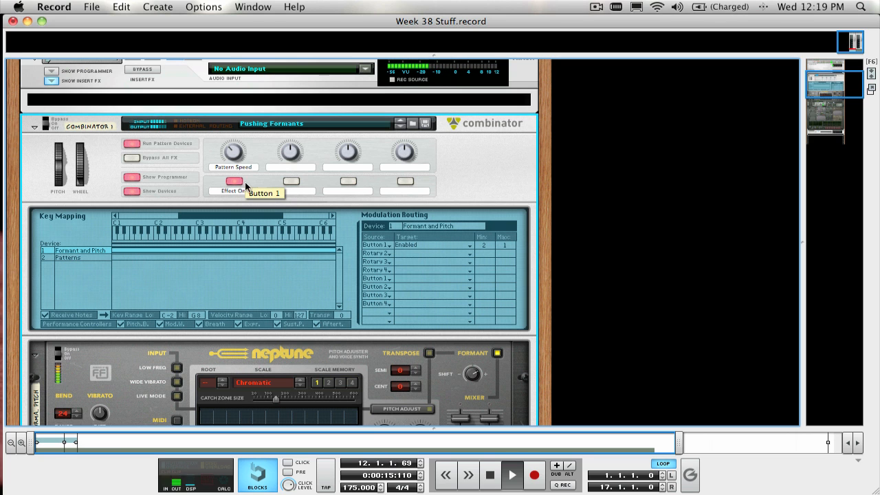
# Examine the Neptune's controls, its rear Formant CV connection, and the rate of Thor's LFO 2.
pyautogui.scroll(-4, 344, 217)
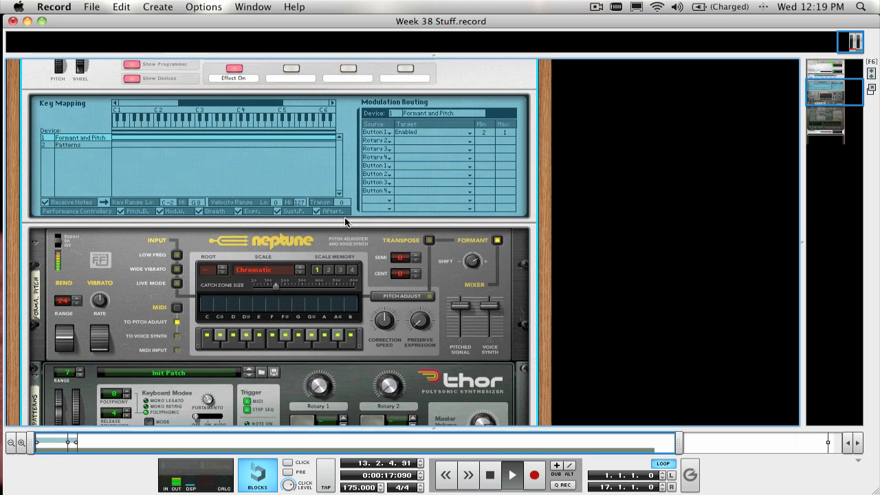
pyautogui.scroll(3, 344, 217)
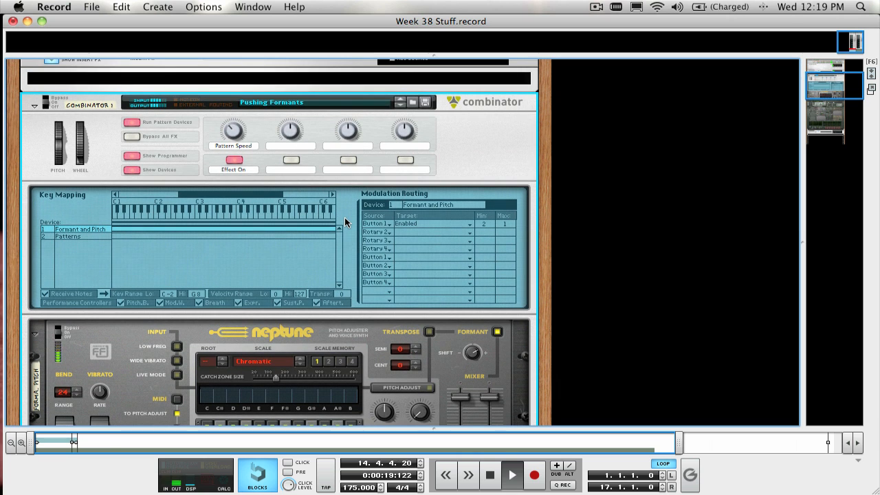
pyautogui.scroll(-1, 345, 218)
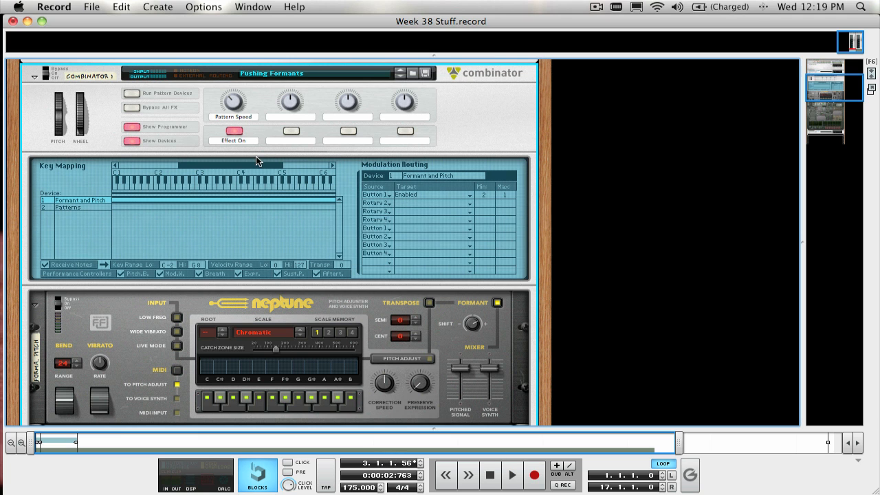
pyautogui.scroll(1, 256, 156)
pyautogui.scroll(-5, 256, 156)
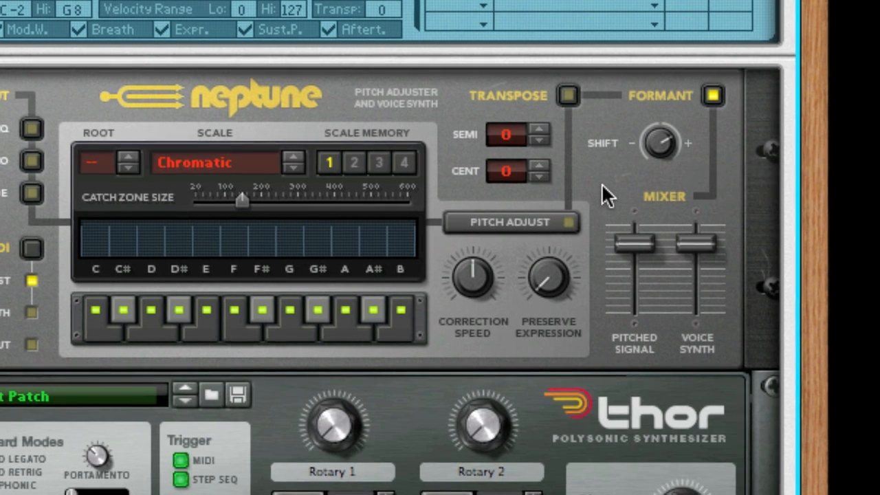
pyautogui.press('Tab')
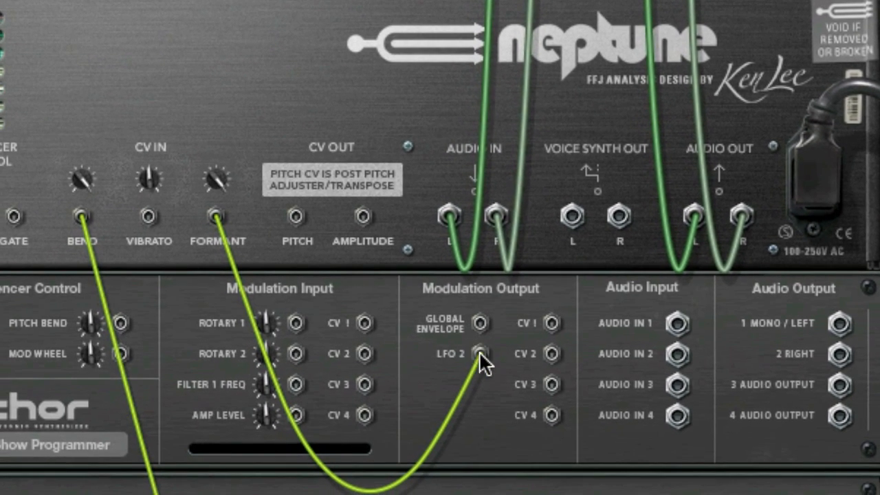
pyautogui.moveTo(478, 351)
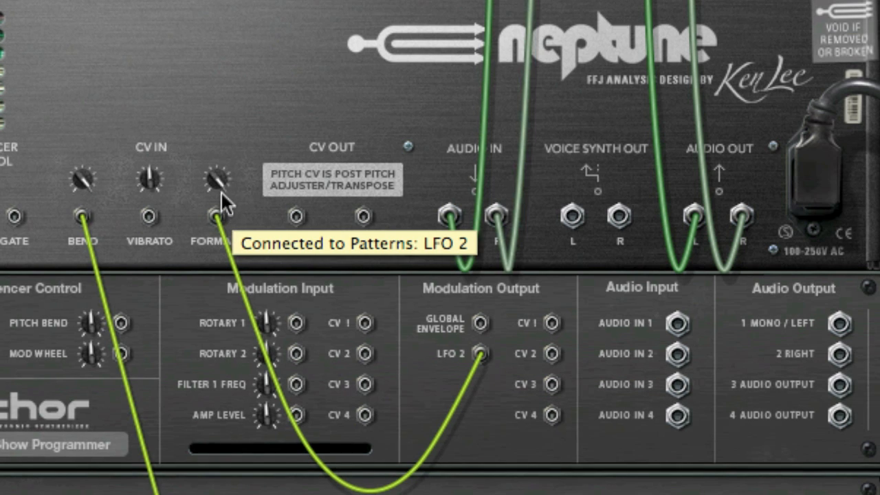
pyautogui.moveTo(218, 191)
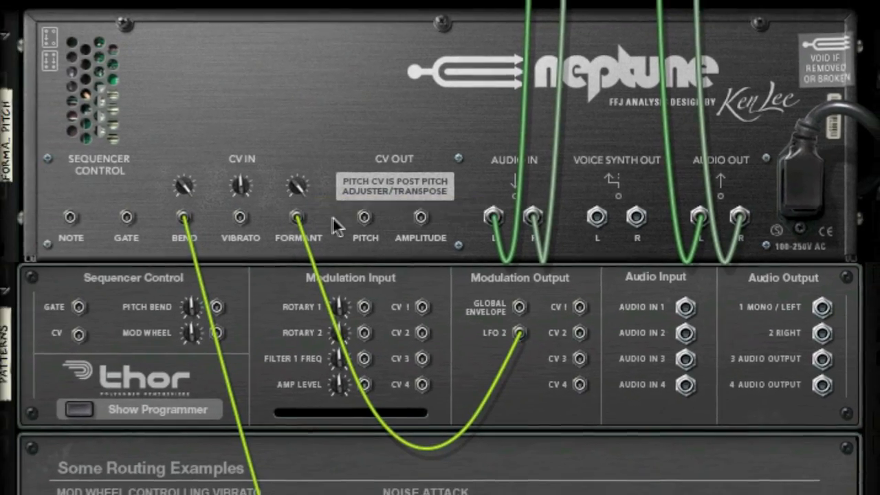
pyautogui.press('Tab')
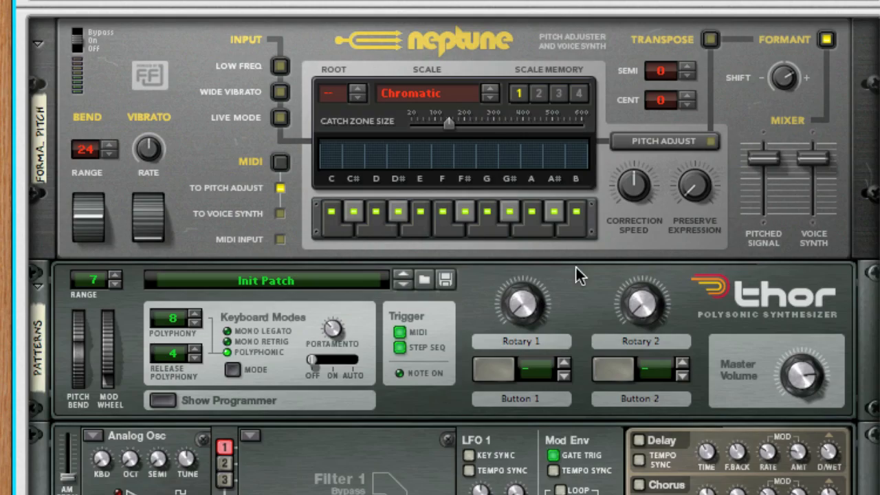
pyautogui.scroll(-10, 576, 268)
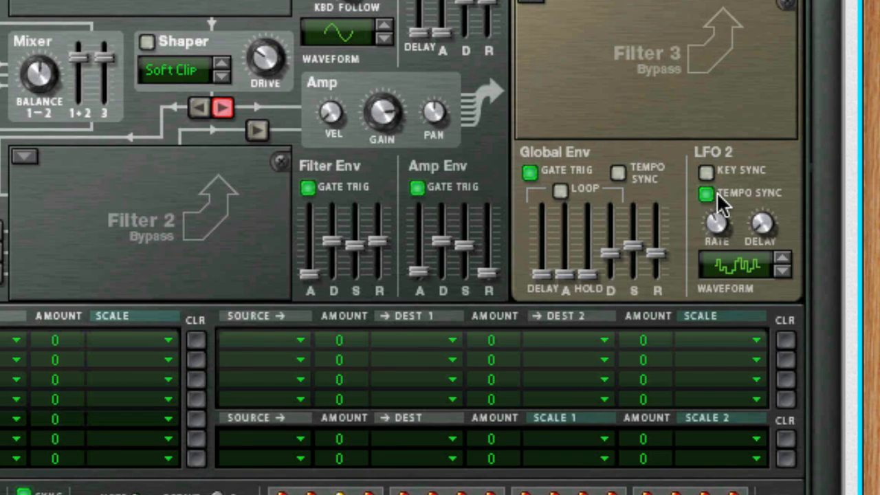
pyautogui.moveTo(716, 225)
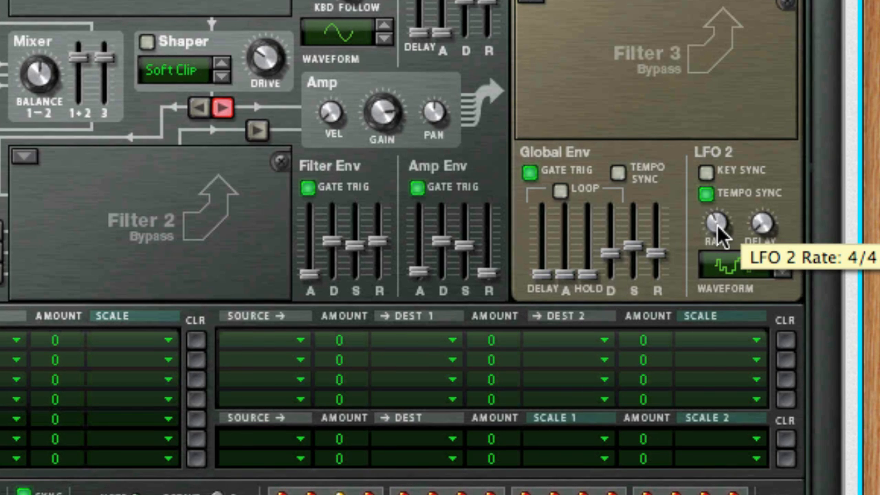
# Trace the cable from the Neptune's Bend CV input to Thor's step sequencer outputs and check the Bend input amount.
pyautogui.scroll(10, 716, 223)
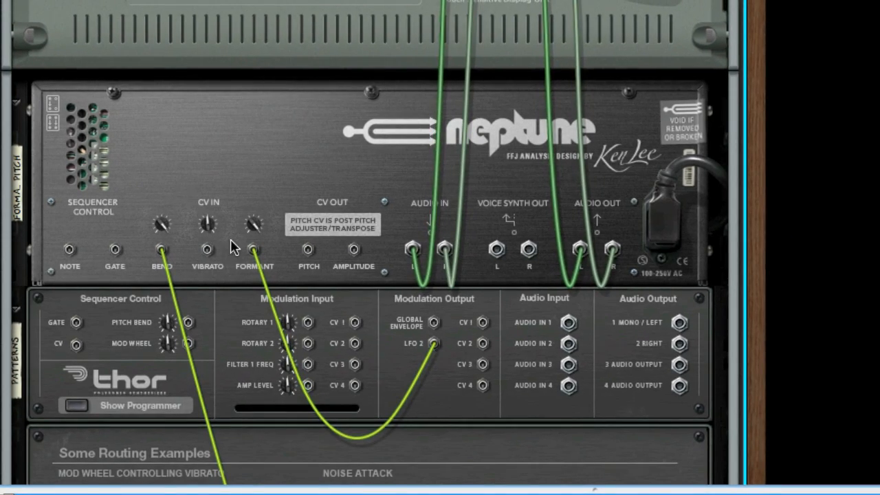
pyautogui.scroll(-3, 233, 247)
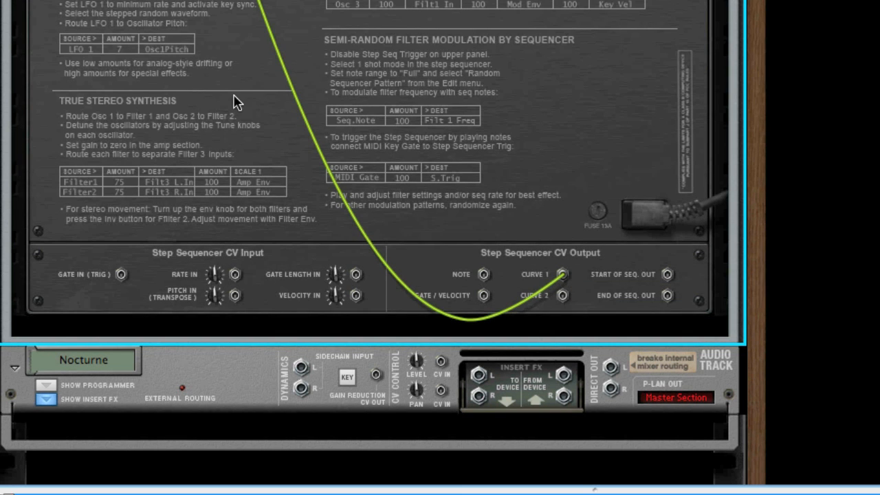
pyautogui.scroll(10, 236, 98)
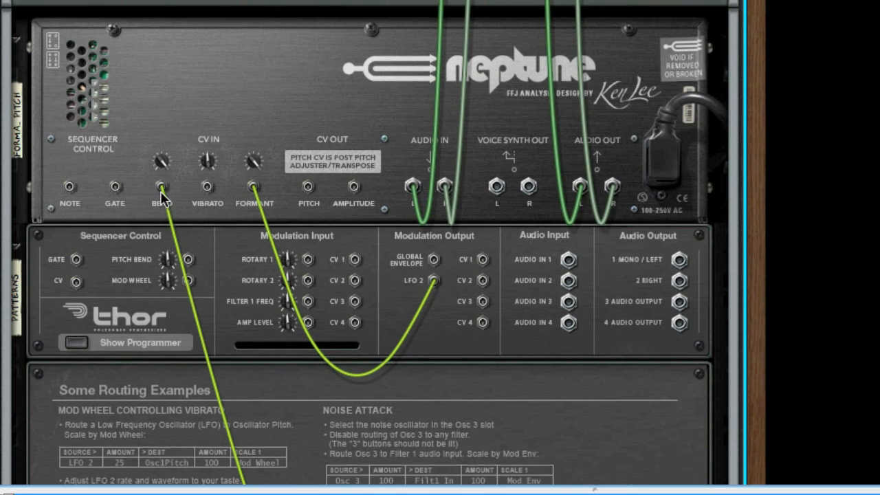
pyautogui.moveTo(163, 159)
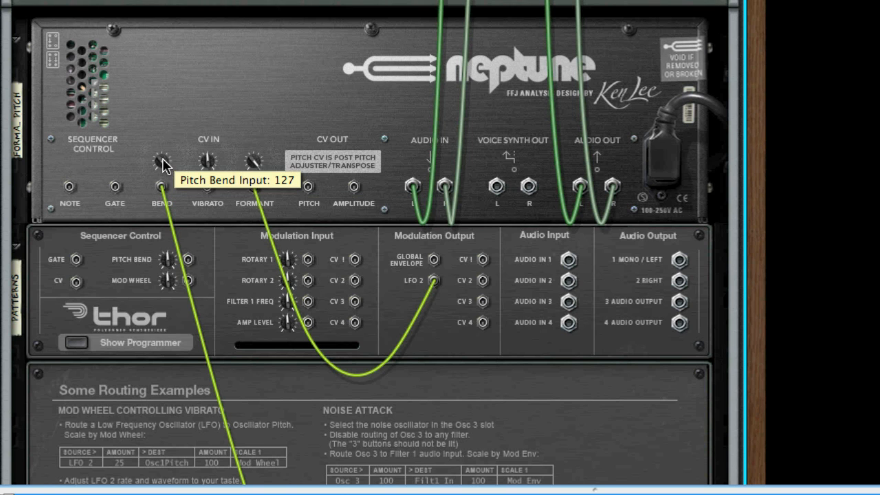
pyautogui.press('Tab')
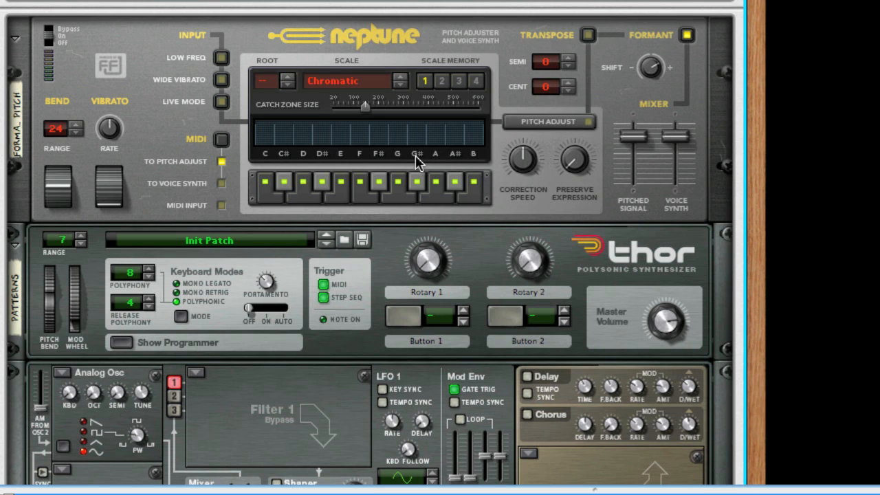
# Enable the Neptune's Transpose section and set its semitone value to -12.
pyautogui.scroll(-10, 447, 168)
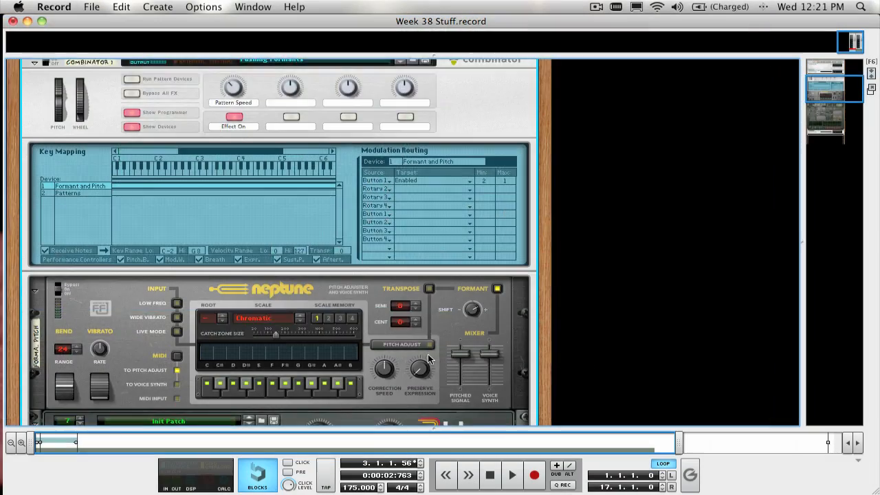
pyautogui.scroll(-3, 427, 358)
pyautogui.click(429, 236)
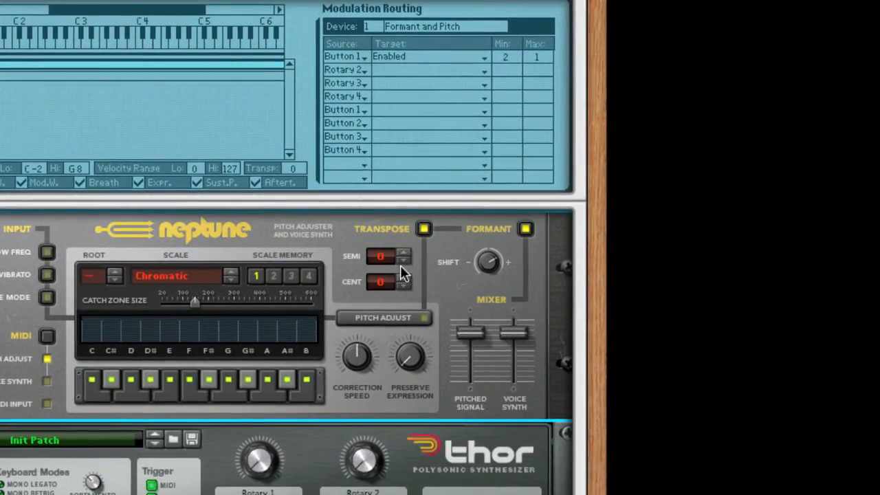
pyautogui.click(402, 261)
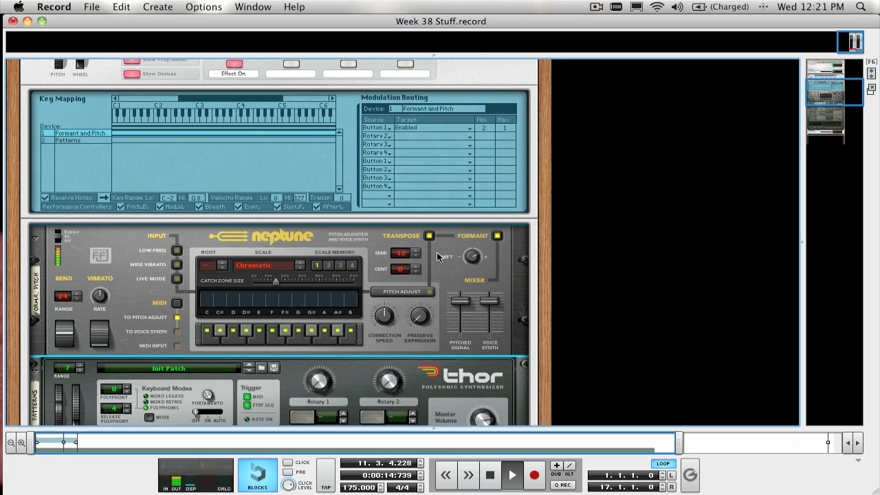
# Sweep the Neptune's Formant Shift down to -64 and back up during playback, and stop the song.
pyautogui.scroll(-2, 437, 256)
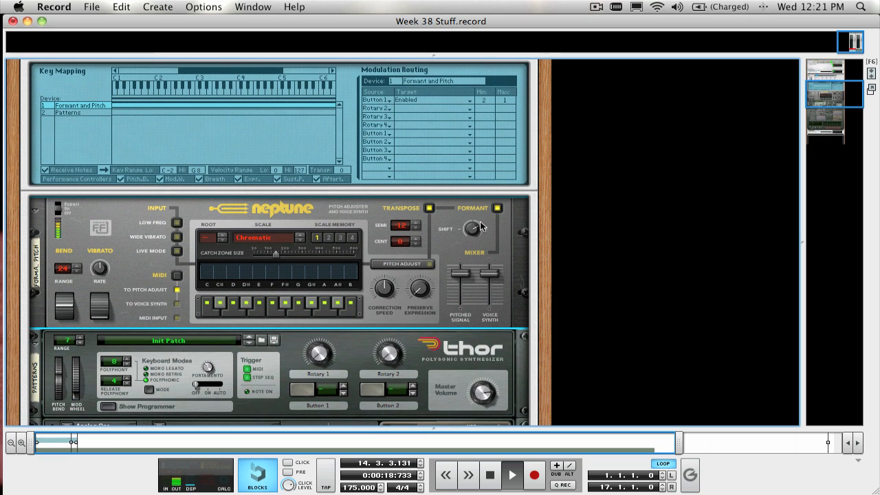
pyautogui.moveTo(475, 230); pyautogui.dragTo(471, 289)
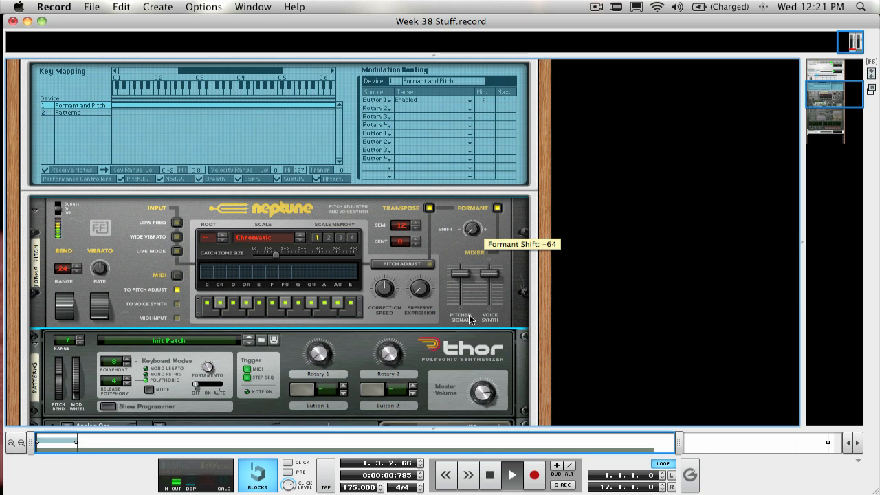
pyautogui.moveTo(470, 320); pyautogui.dragTo(455, 222)
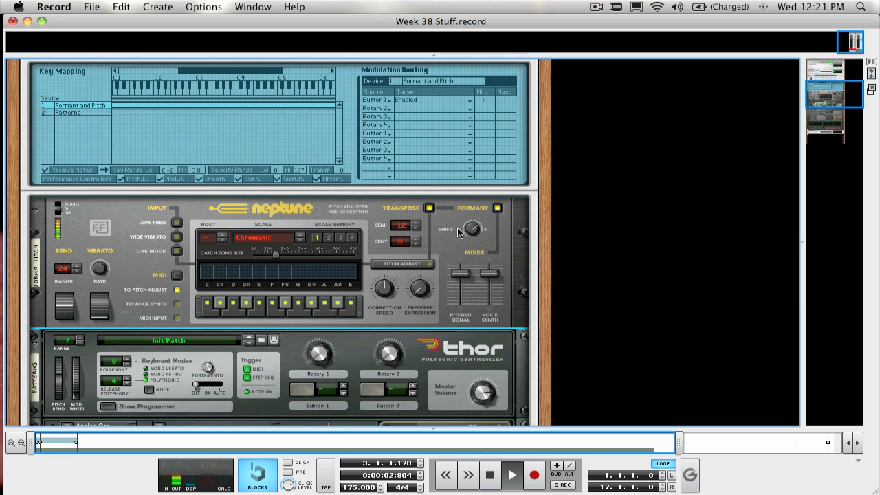
pyautogui.press('space')
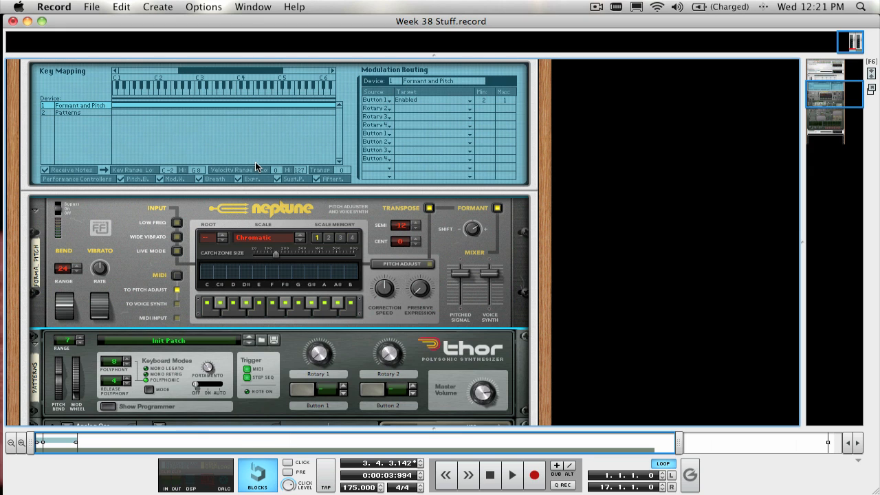
# Return the song position to the start of bar 1 in the sequencer and start playback of the Nocturne track.
pyautogui.press('F7')
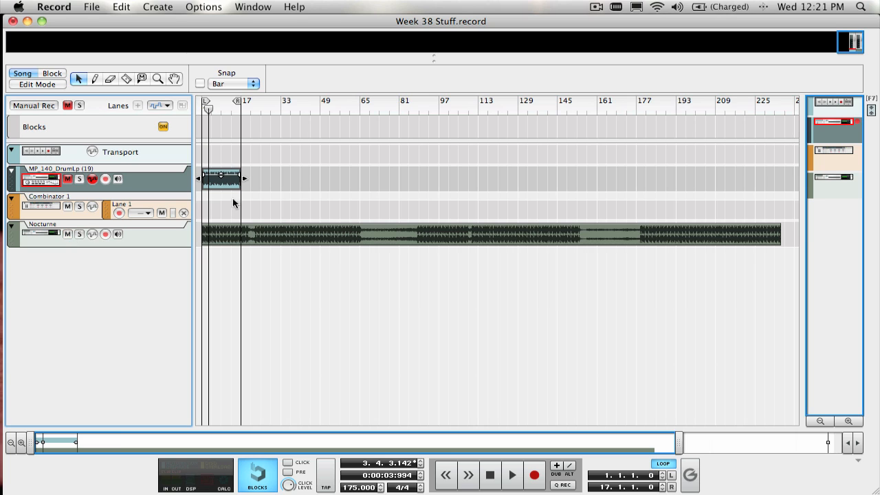
pyautogui.hotkey('shift', 'Return')
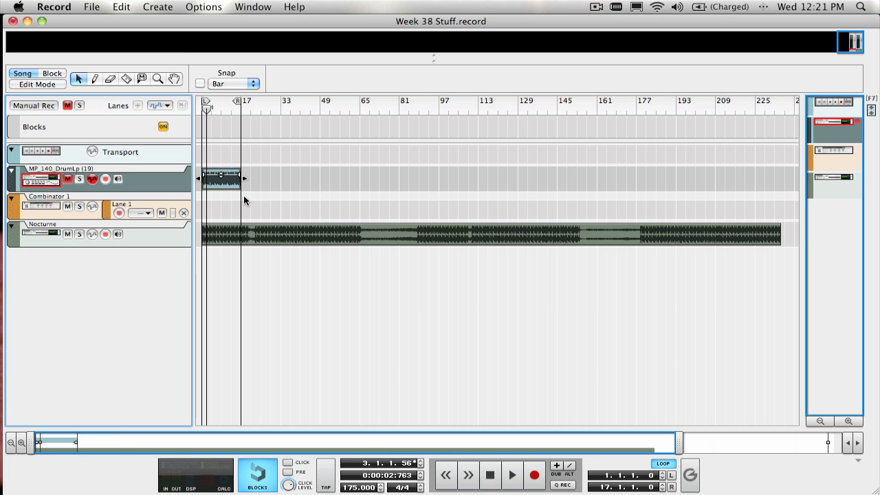
pyautogui.hotkey('shift', 'Return')
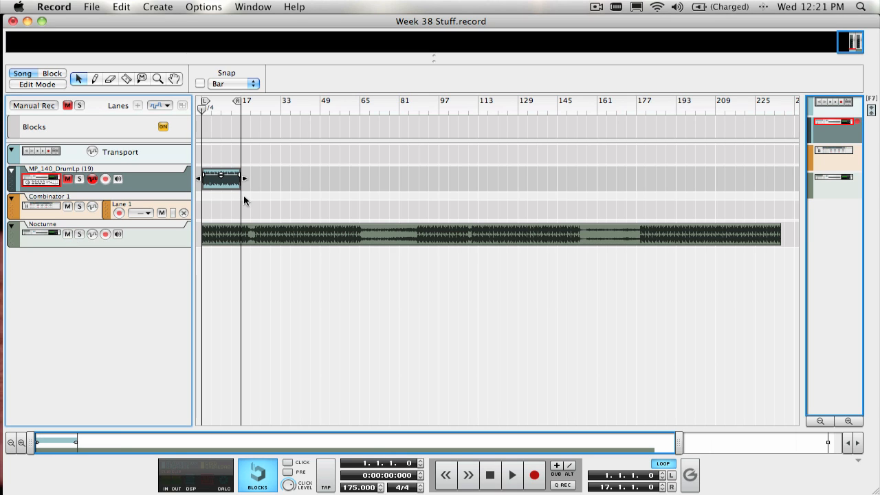
pyautogui.press('space')
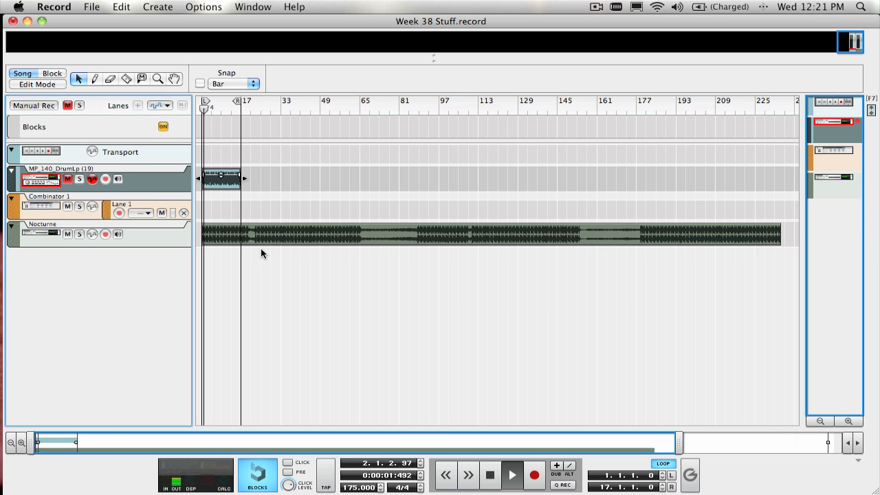
# Add a Neptune Pitch Adjuster as an insert effect on the Nocturne audio track.
pyautogui.press('F6')
pyautogui.scroll(-15, 252, 220)
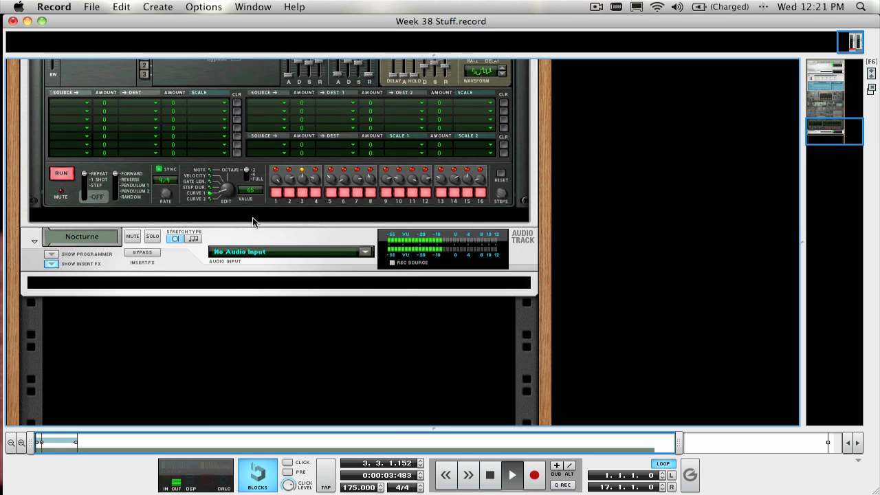
pyautogui.click(142, 283)
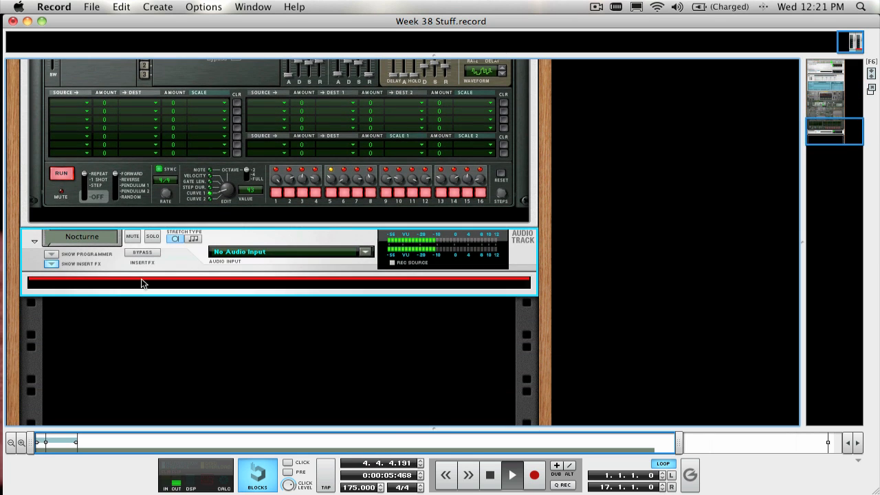
pyautogui.click(159, 7)
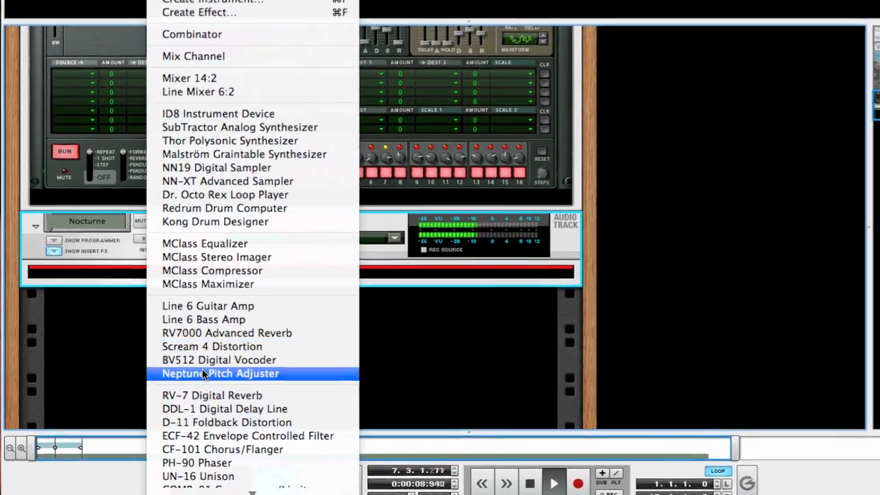
pyautogui.click(206, 374)
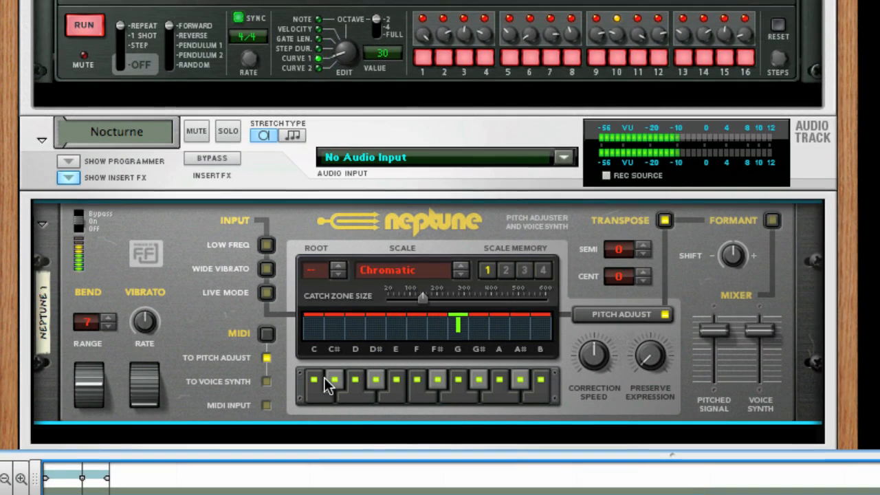
# Turn off every note of the new Neptune's pitch correction scale, from C up to B.
pyautogui.click(311, 387)
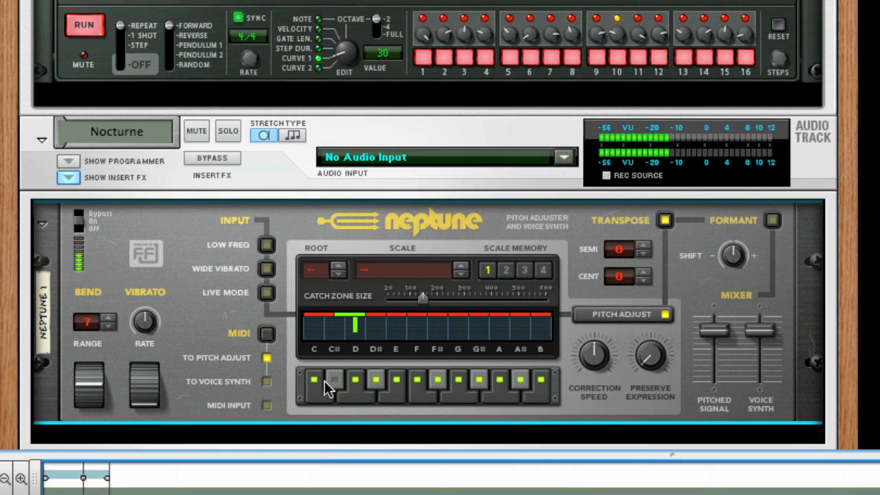
pyautogui.click(355, 379)
pyautogui.click(375, 378)
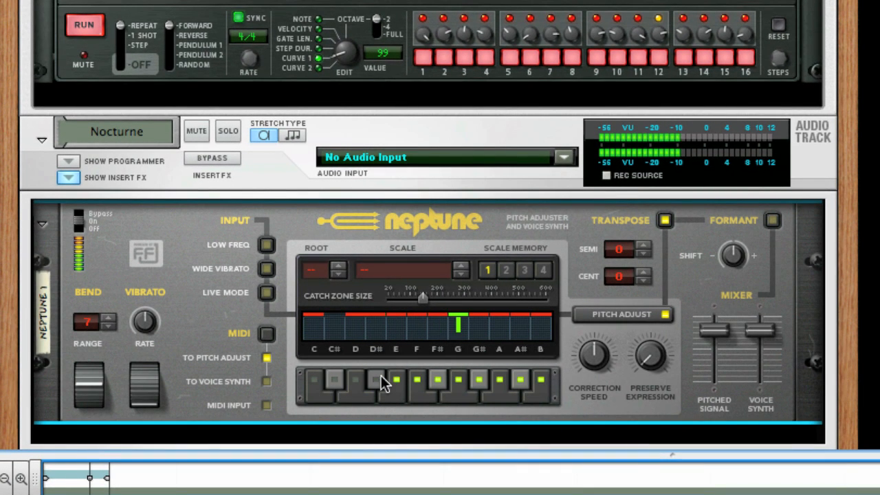
pyautogui.click(396, 379)
pyautogui.click(416, 380)
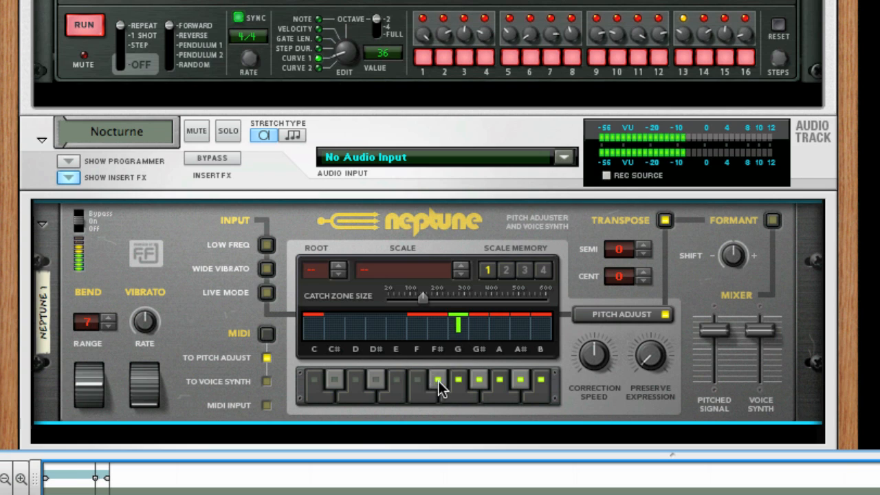
pyautogui.click(438, 381)
pyautogui.click(457, 381)
pyautogui.click(476, 381)
pyautogui.click(492, 383)
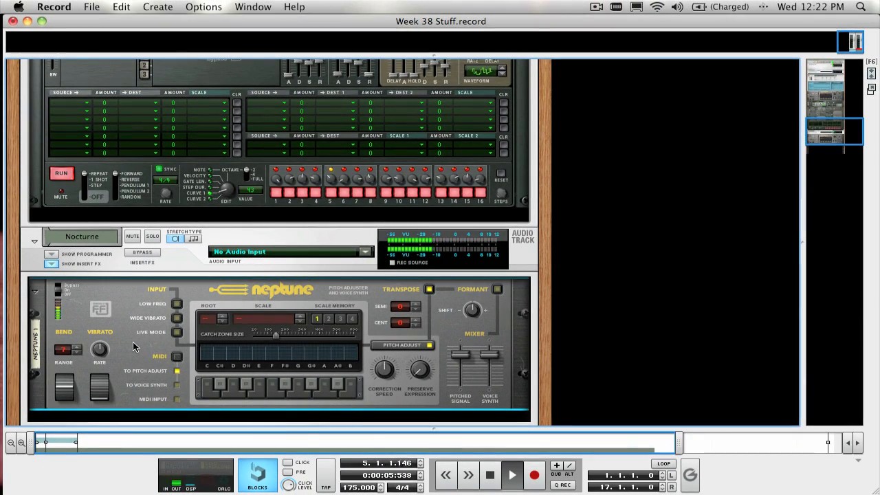
# Create a sequencer track for Neptune 1 and show the On-screen Piano Keys.
pyautogui.rightClick(134, 347)
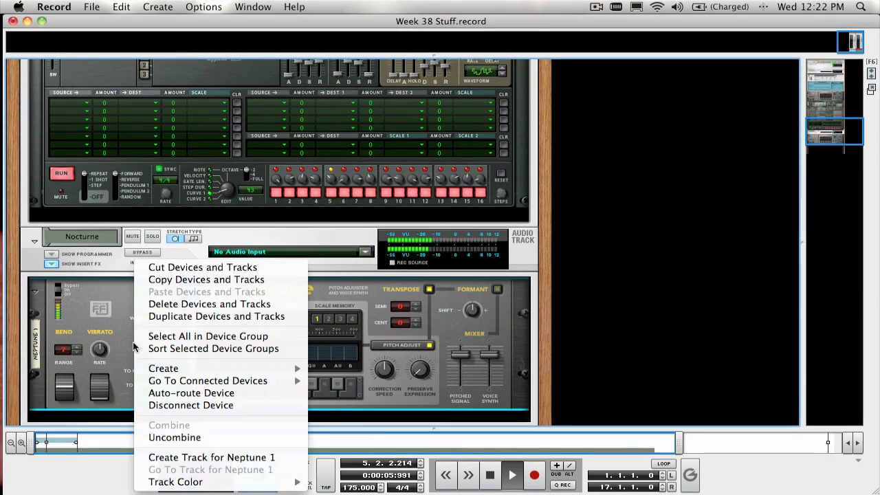
pyautogui.click(186, 457)
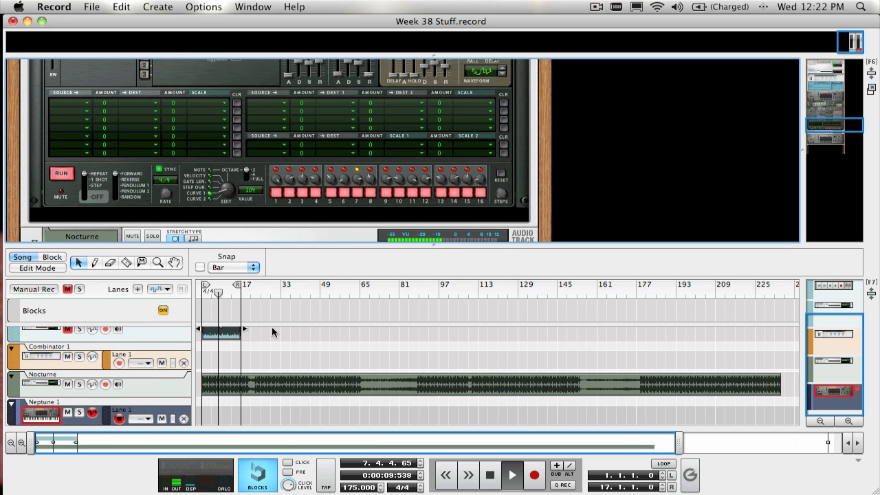
pyautogui.press('F4')
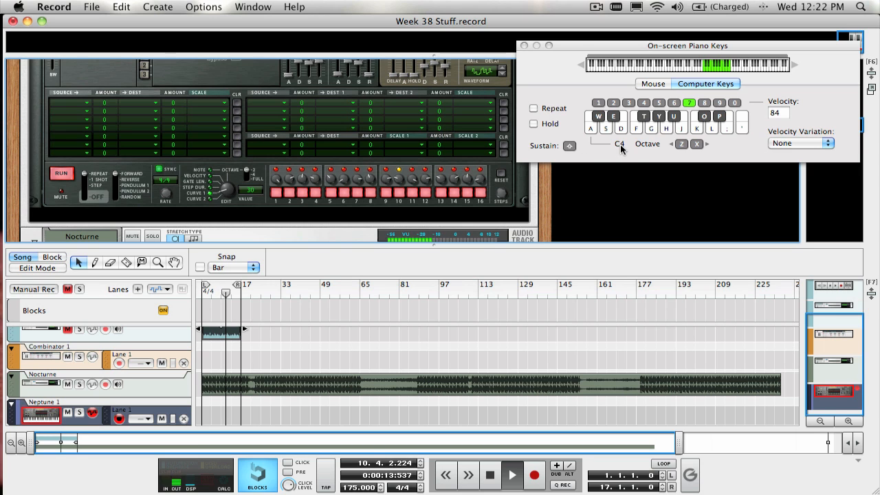
# Play the notes E, F, G and A in the C4 octave through the Neptune over the Nocturne track.
pyautogui.press('z')
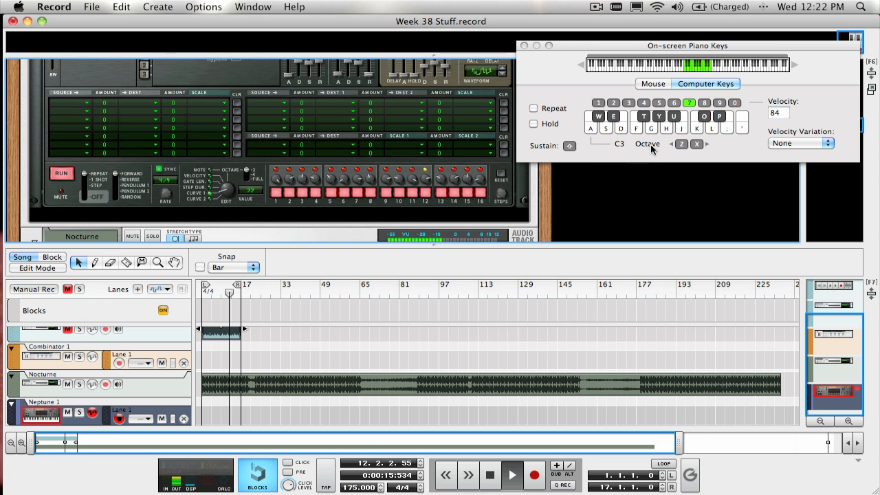
pyautogui.press('x')
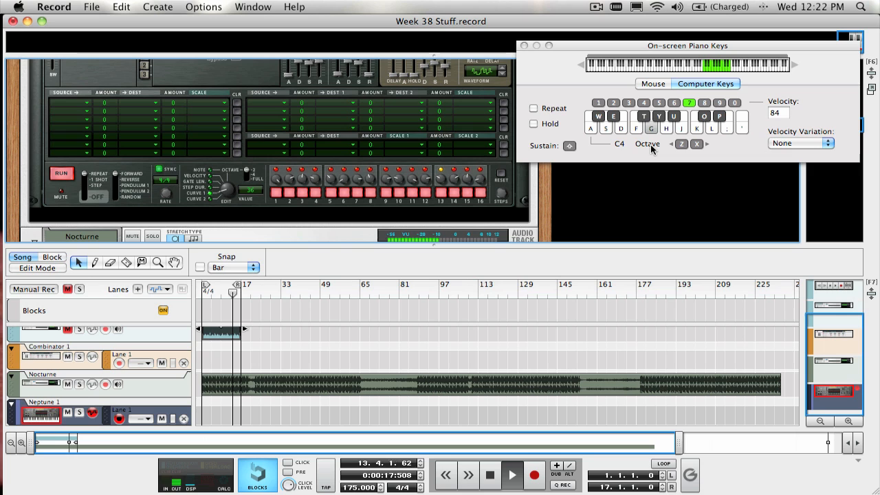
pyautogui.press('d')
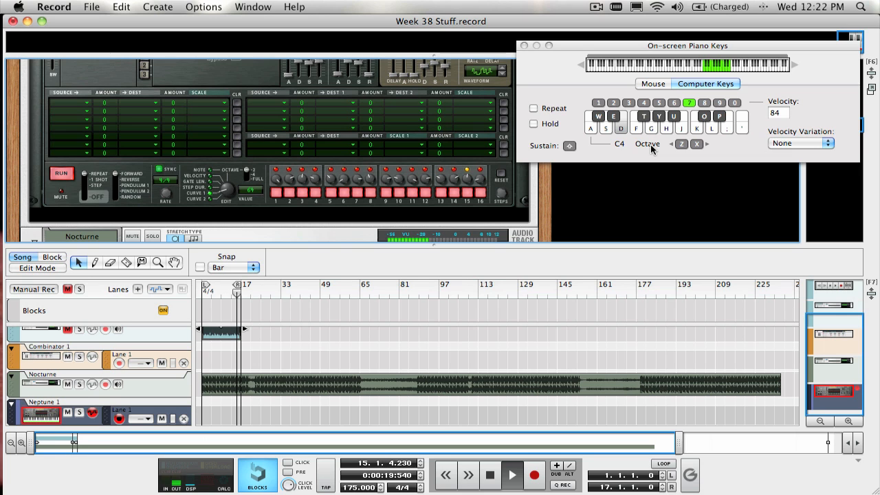
pyautogui.press('h')
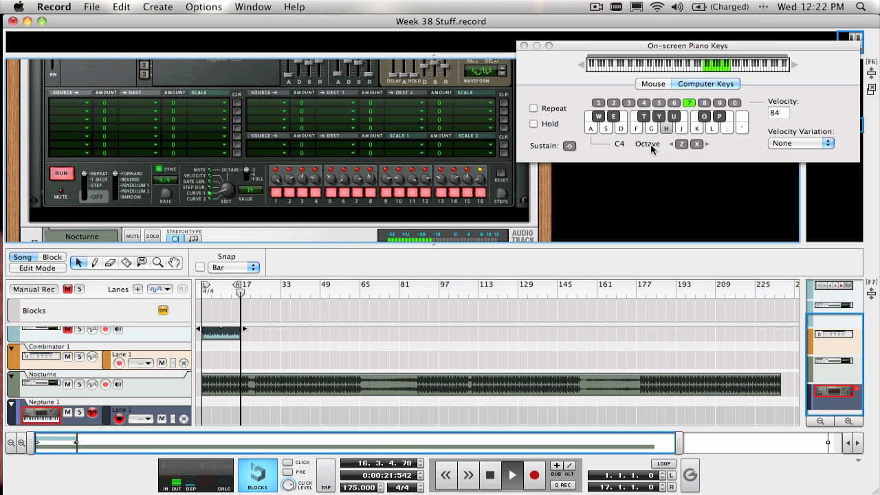
pyautogui.press('f')
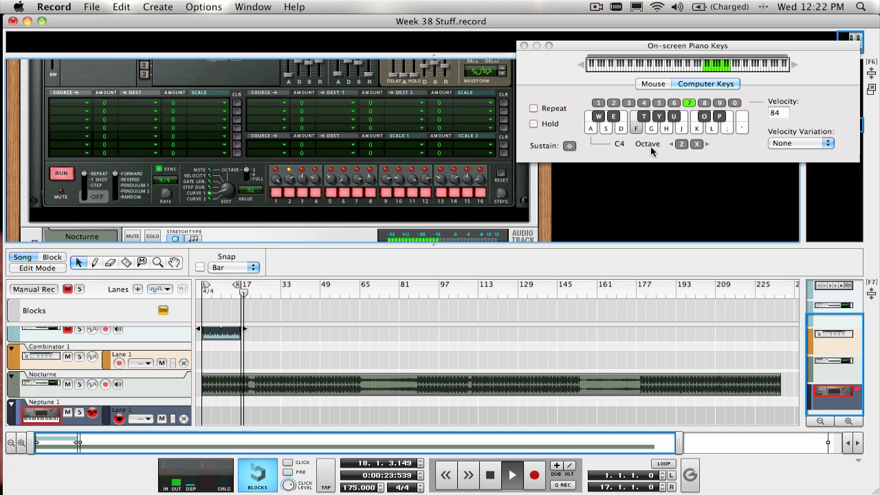
pyautogui.press('g')
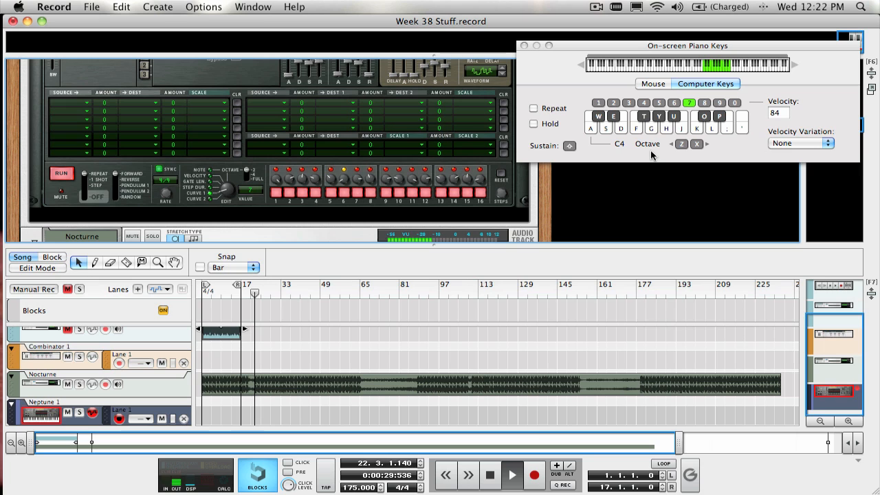
pyautogui.press('f')
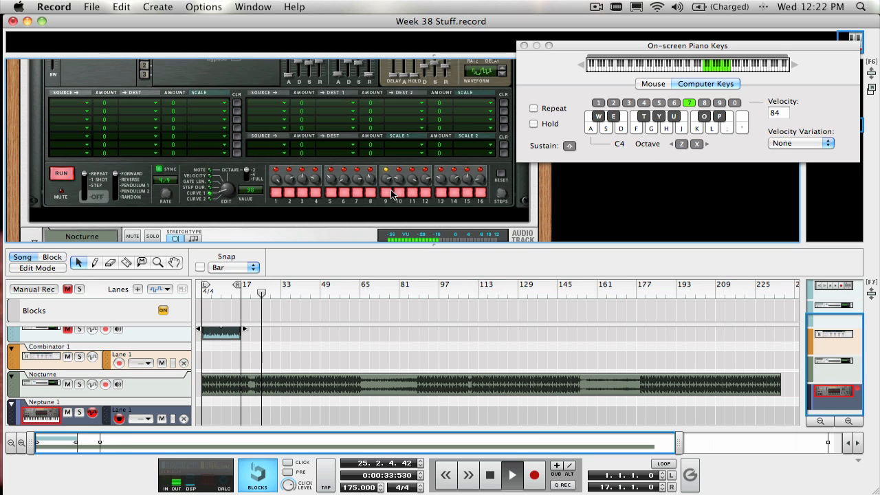
pyautogui.press('d')
# Check the Correction Speed setting on the Nocturne track's Neptune.
pyautogui.scroll(-5, 390, 194)
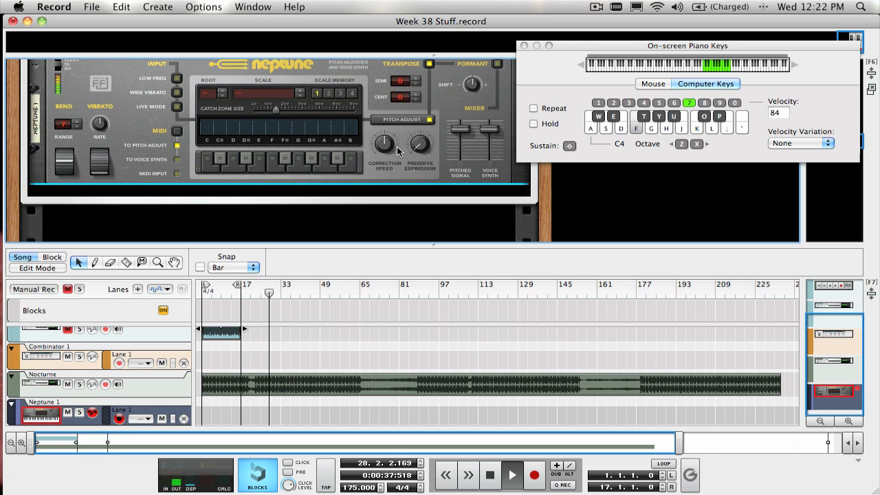
pyautogui.moveTo(398, 151)
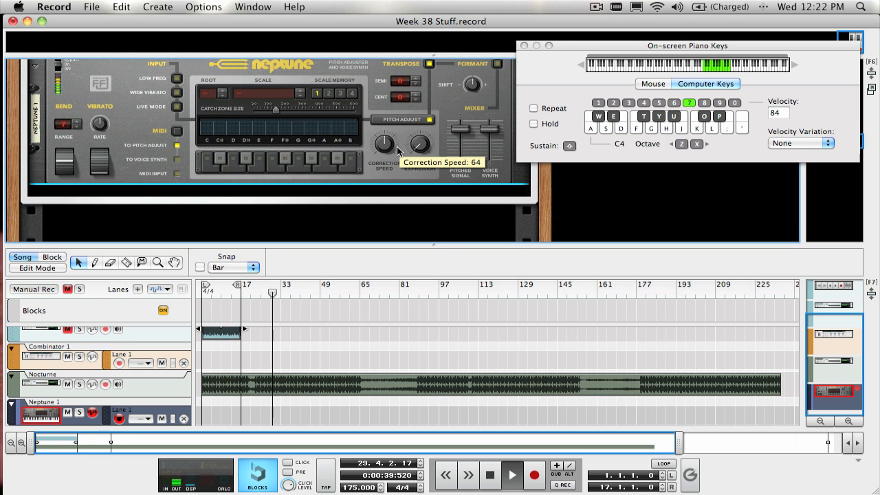
pyautogui.scroll(2, 398, 151)
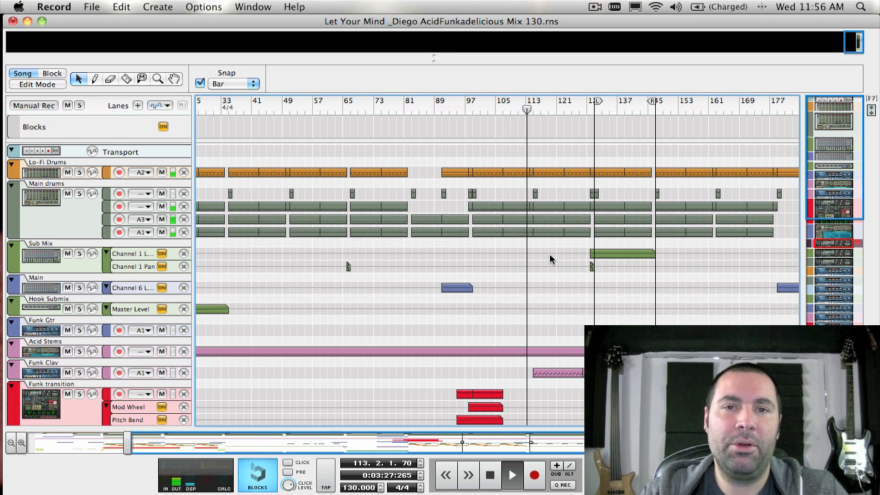
# Look through the playing Let Your Mind project's sequencer tracks, from Lo-Fi Drums down to Swing Hats.
pyautogui.scroll(-3, 549, 257)
pyautogui.scroll(-2, 549, 258)
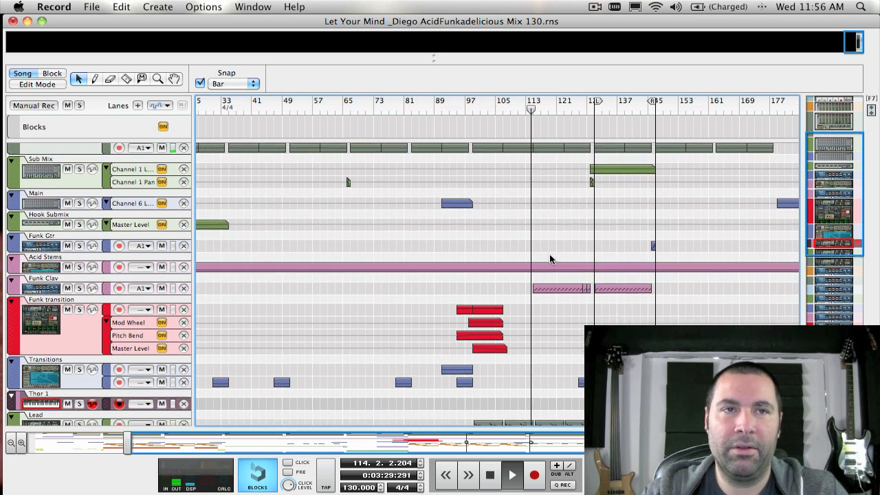
pyautogui.scroll(2, 549, 258)
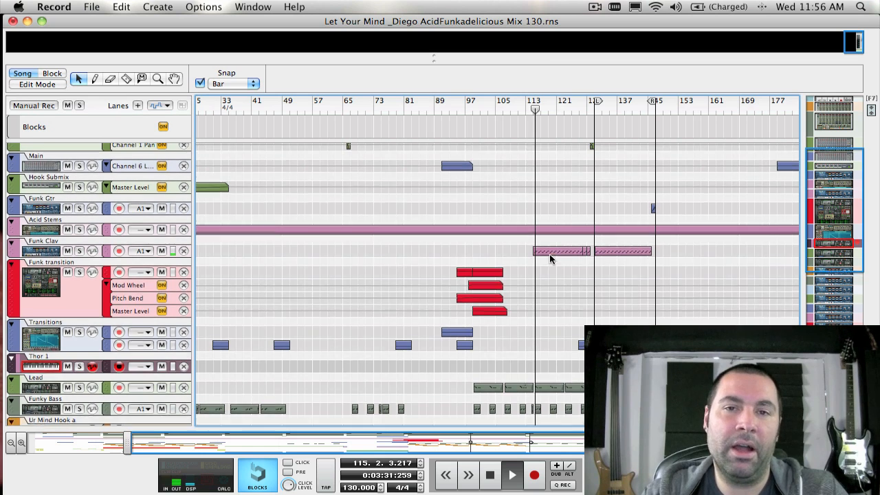
pyautogui.scroll(4, 550, 257)
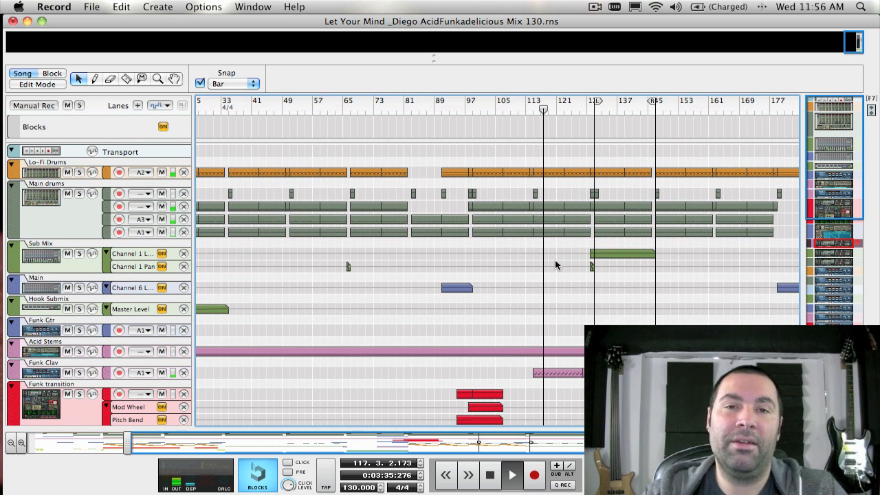
pyautogui.scroll(-5, 560, 269)
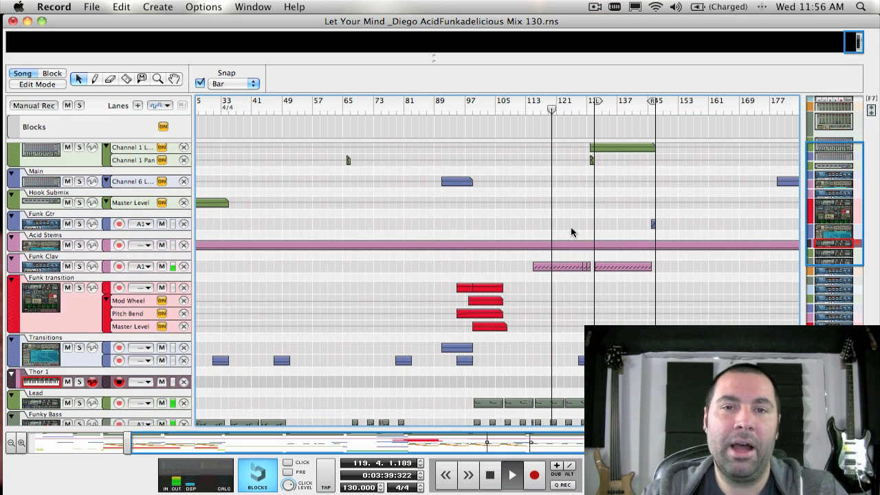
pyautogui.scroll(-4, 571, 230)
pyautogui.scroll(-8, 570, 232)
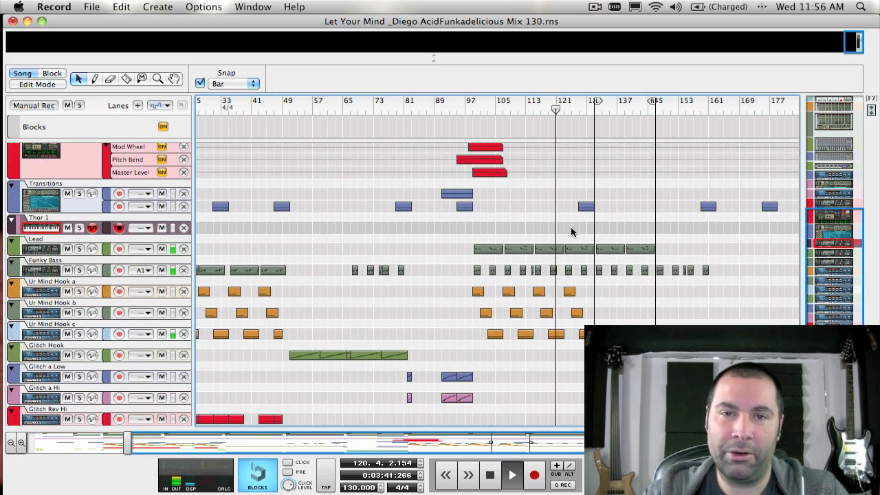
pyautogui.scroll(-4, 571, 232)
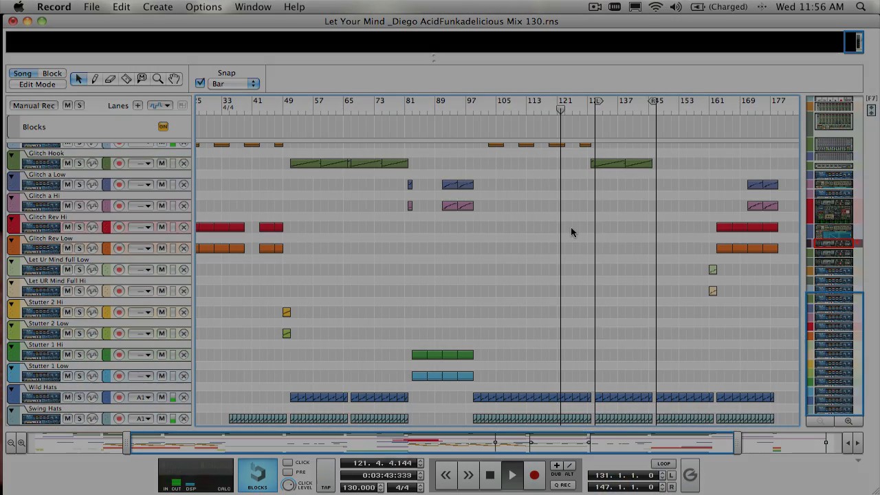